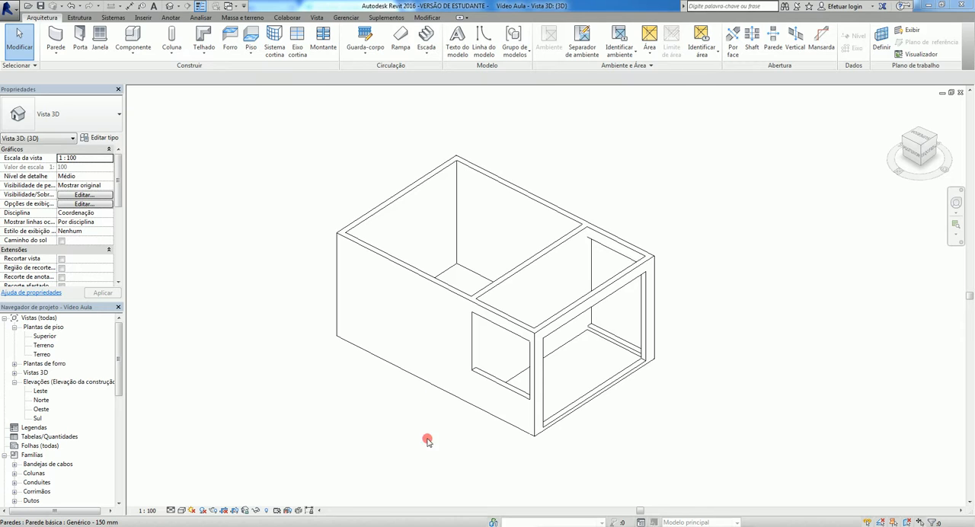
- Start a wall using the stacked type Exterior - Tijolo sobre bloco com montante de metal and show its type properties with the preview
click(58, 38)
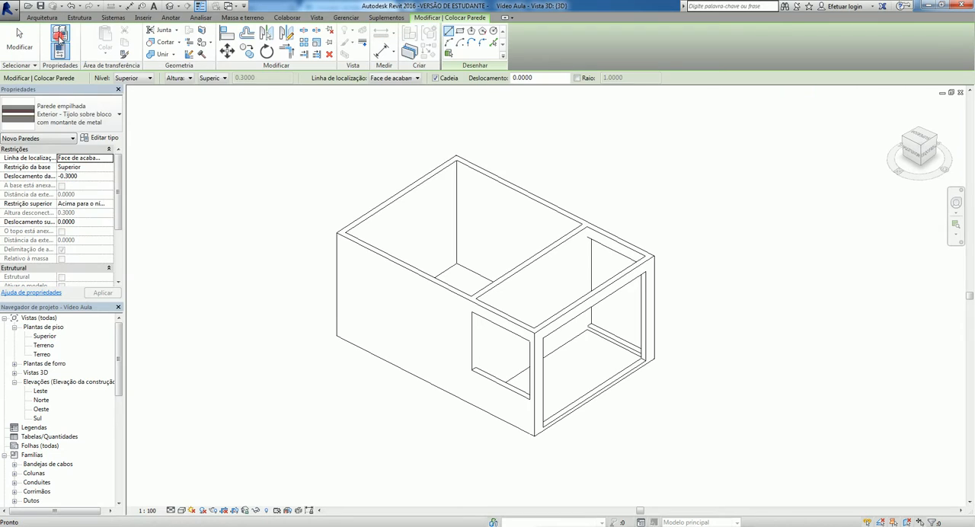
click(79, 116)
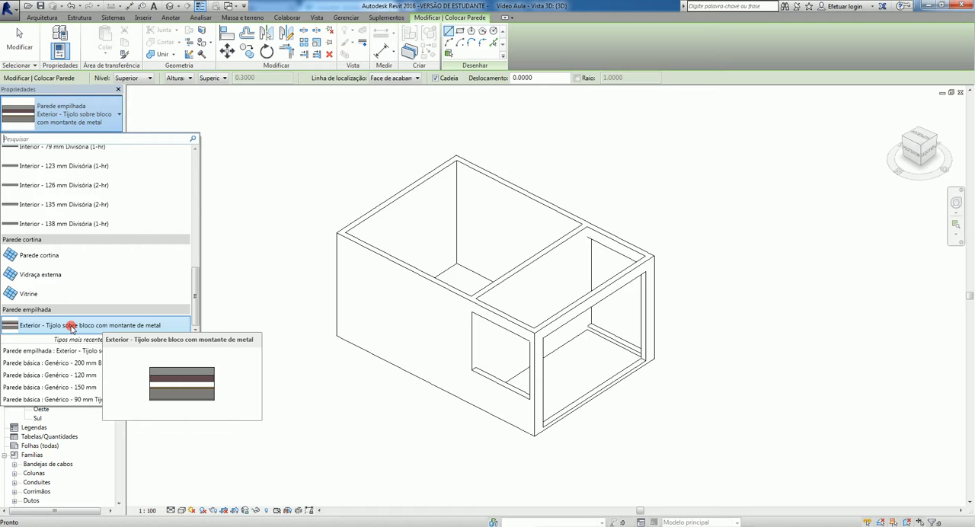
click(71, 326)
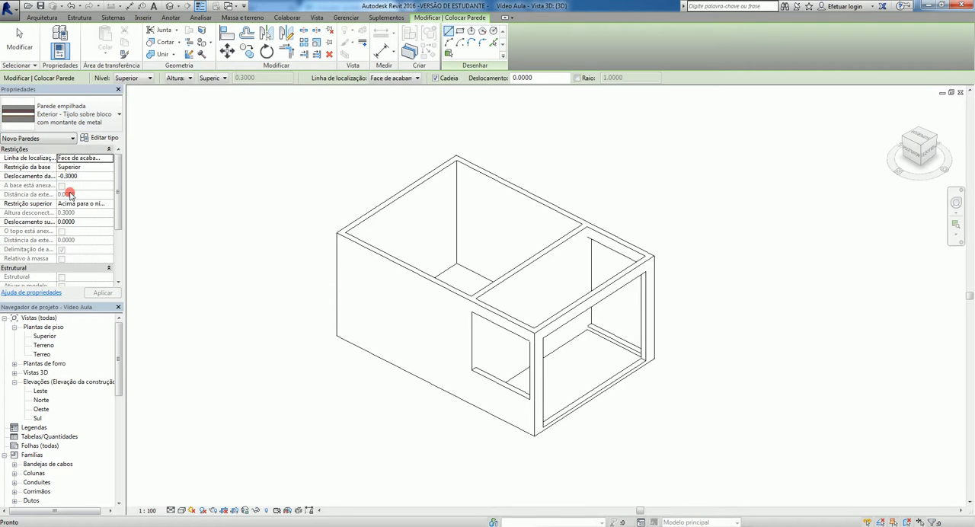
click(106, 140)
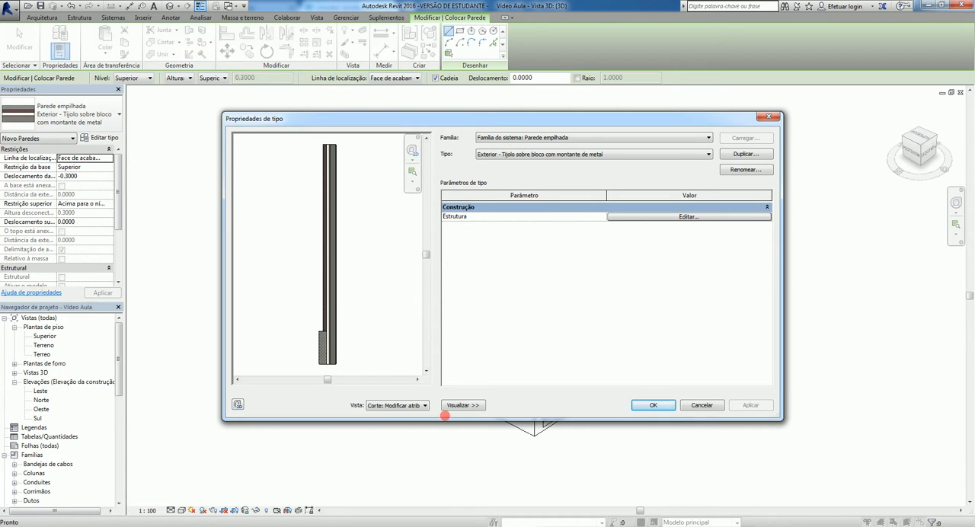
click(465, 405)
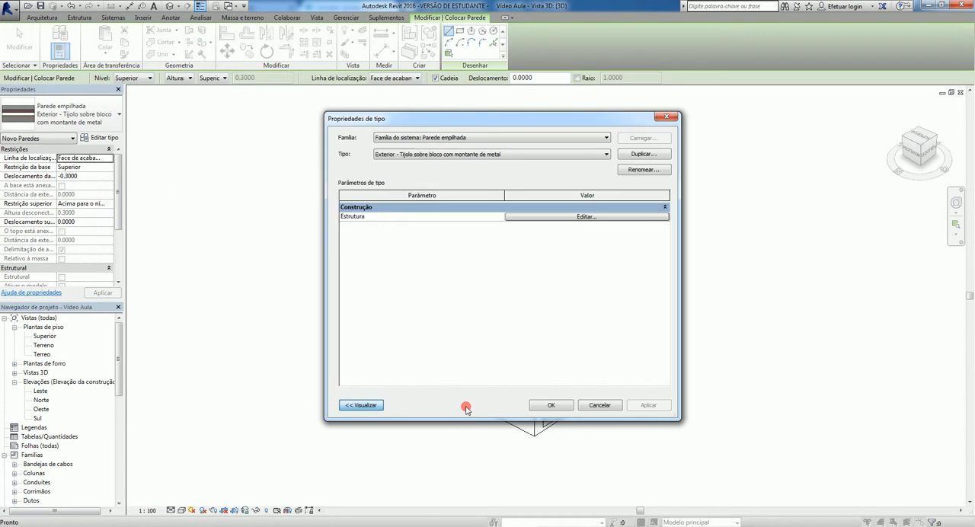
click(364, 406)
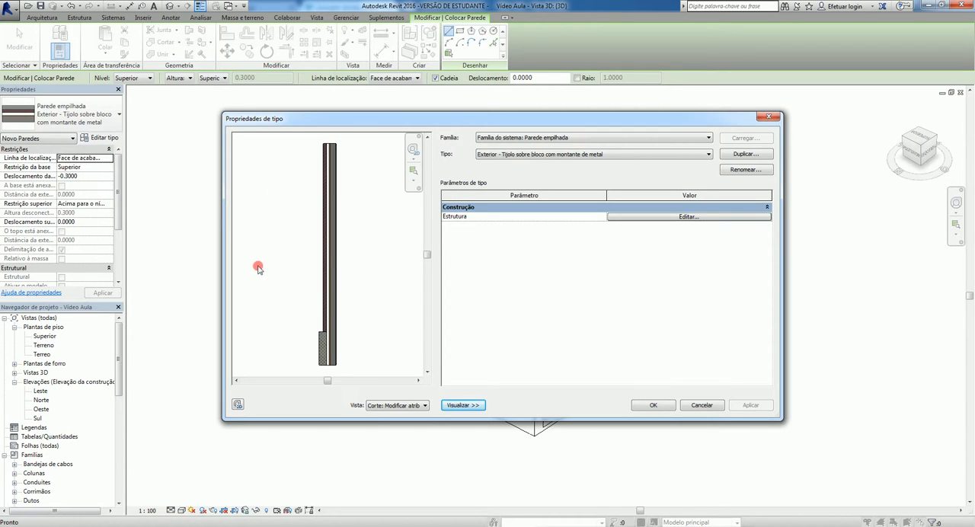
- Duplicate the stacked wall type under the name Parede com Vigas
click(744, 155)
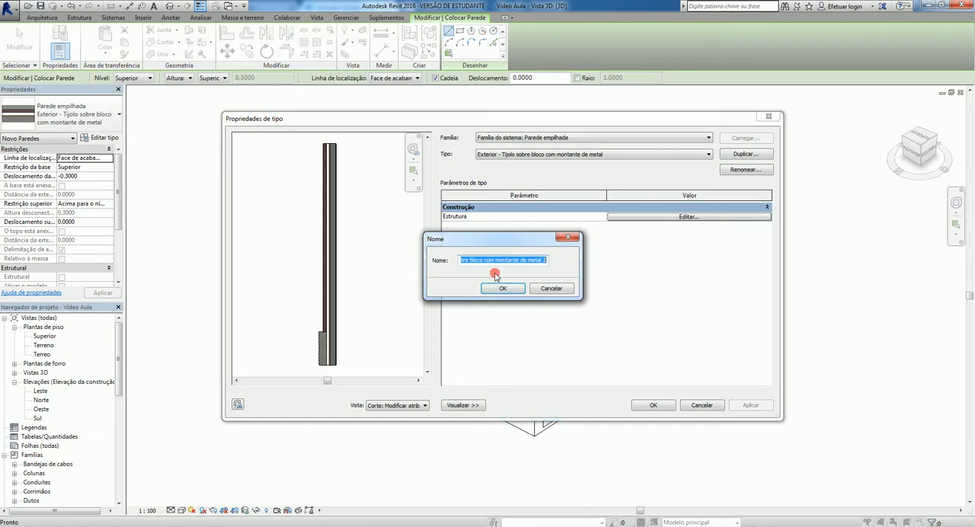
text(Parede com Vigas)
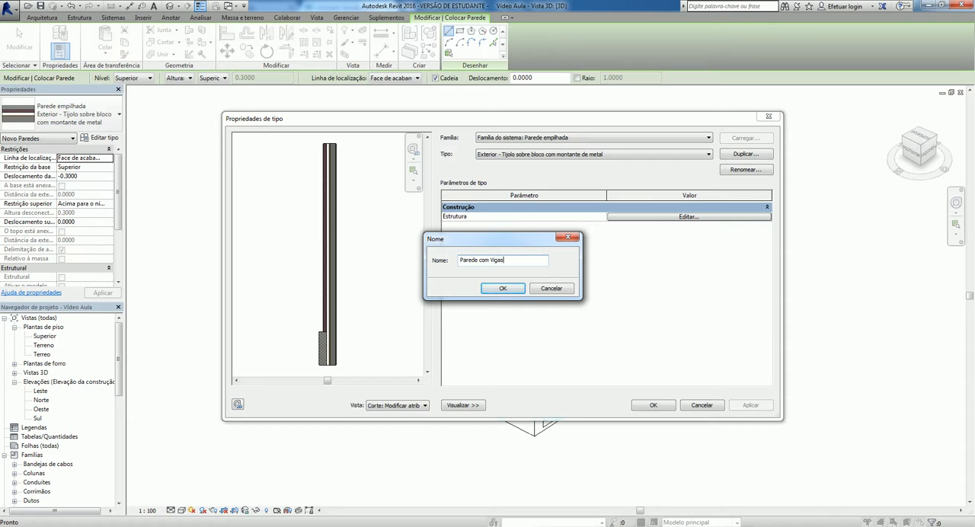
click(503, 289)
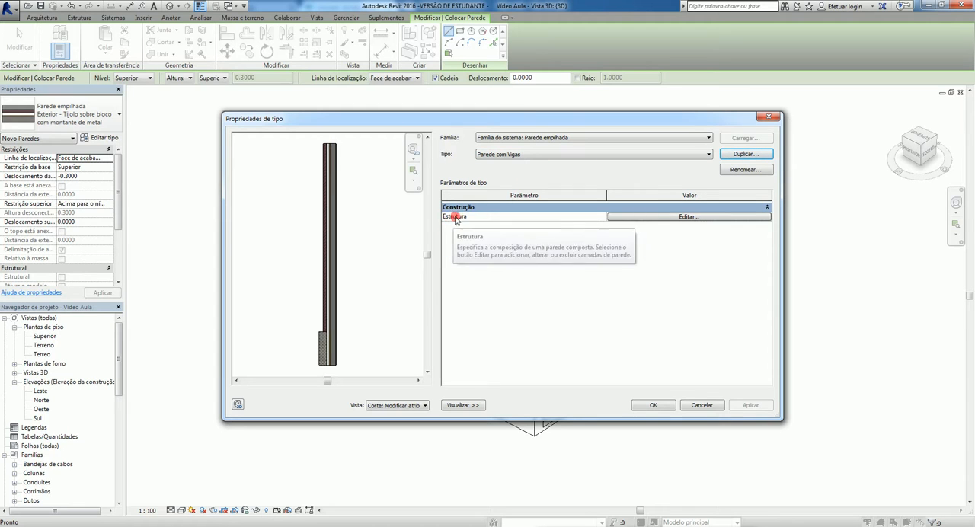
- Open the structure of Parede com Vigas for editing and set the sample height to 3
click(687, 217)
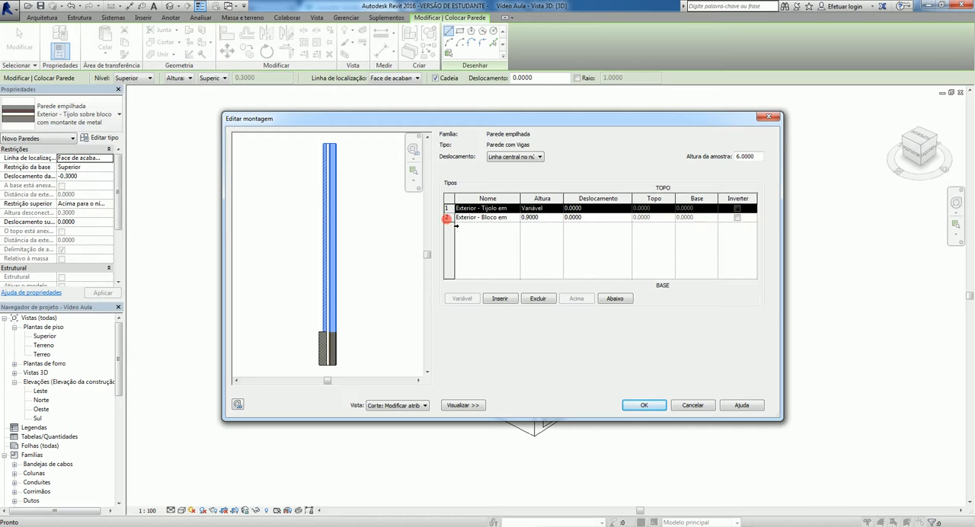
click(448, 218)
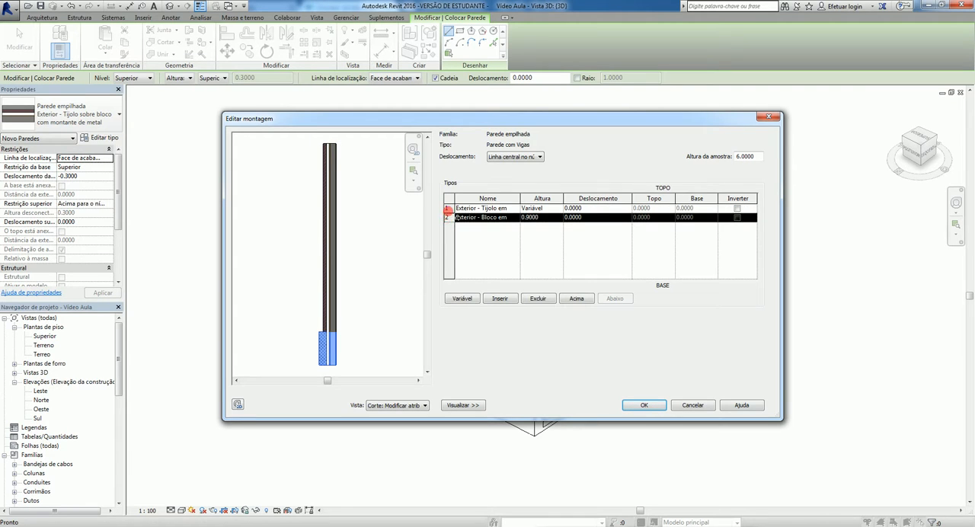
click(449, 208)
click(447, 218)
click(447, 208)
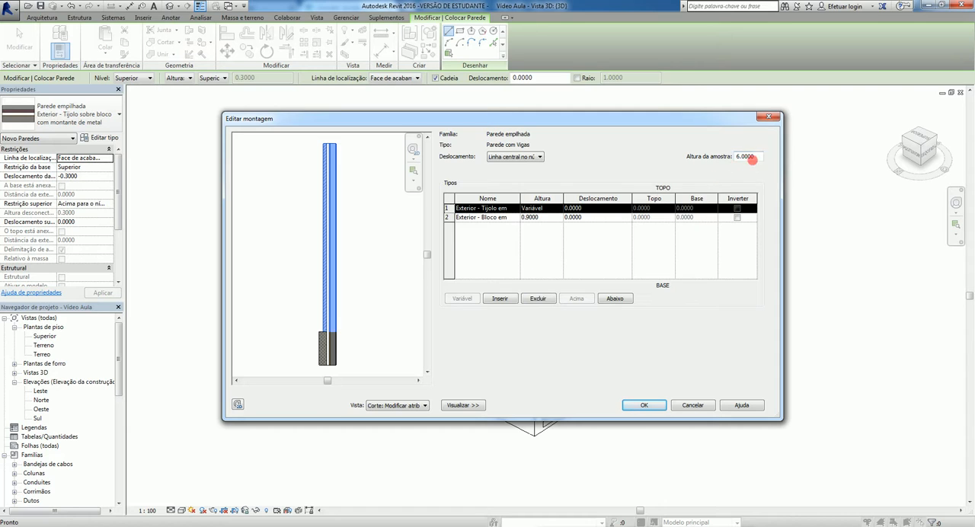
double_click(752, 157)
text(3)
key(Tab)
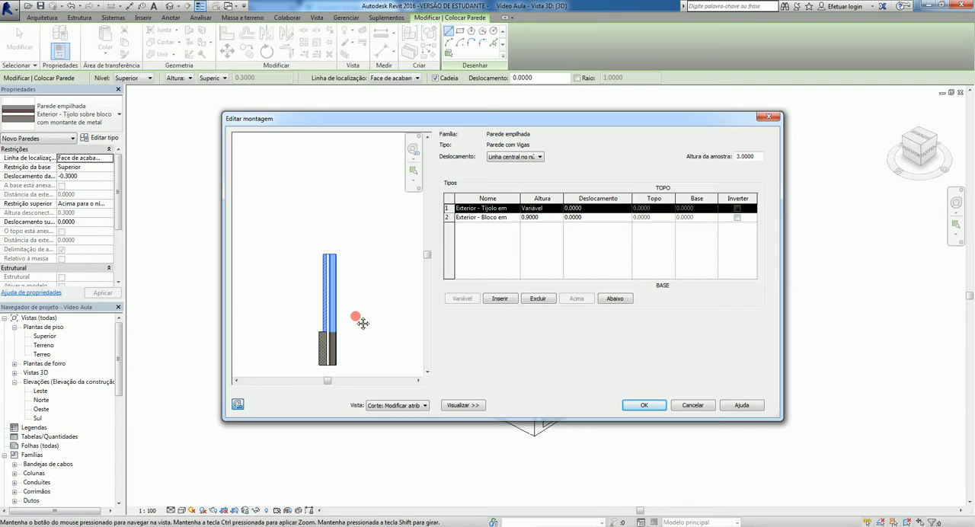
mouse_move(363, 323)
mouse_down()
mouse_move(365, 254)
mouse_move(374, 262)
mouse_move(348, 282)
mouse_move(349, 251)
mouse_move(375, 265)
mouse_move(342, 270)
mouse_move(375, 286)
mouse_up()
scroll(340, 272, up, 5)
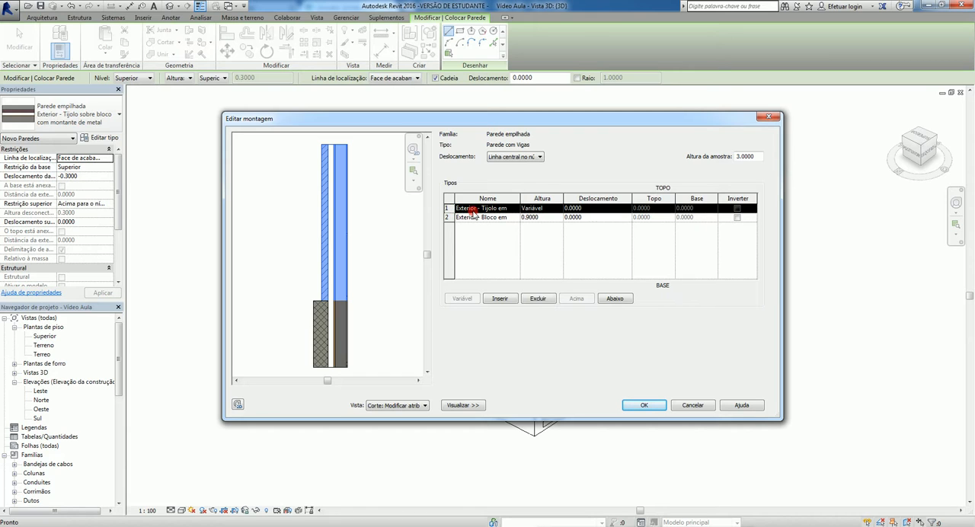
- Assign Genérico - 150 mm to the upper wall segment and Fundação - Concreto de 300 mm to the lower one
click(512, 209)
click(514, 209)
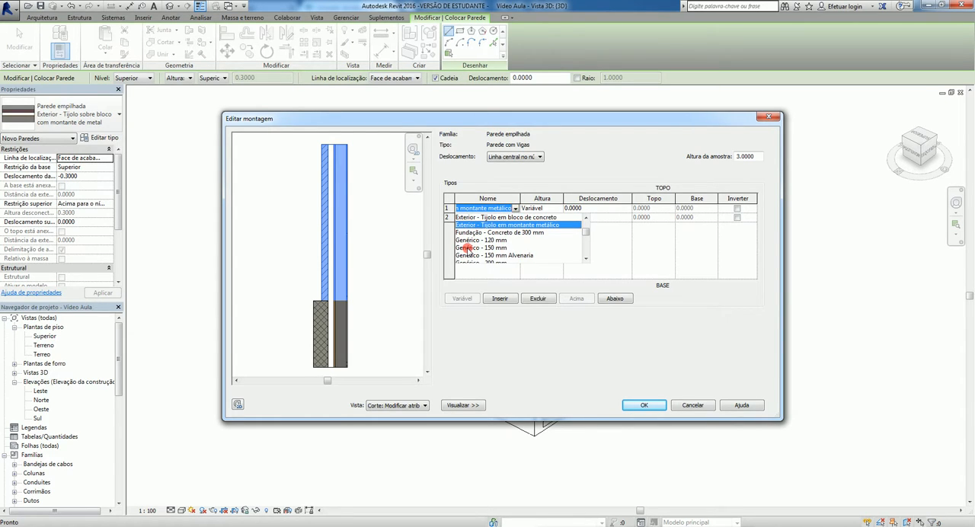
click(466, 248)
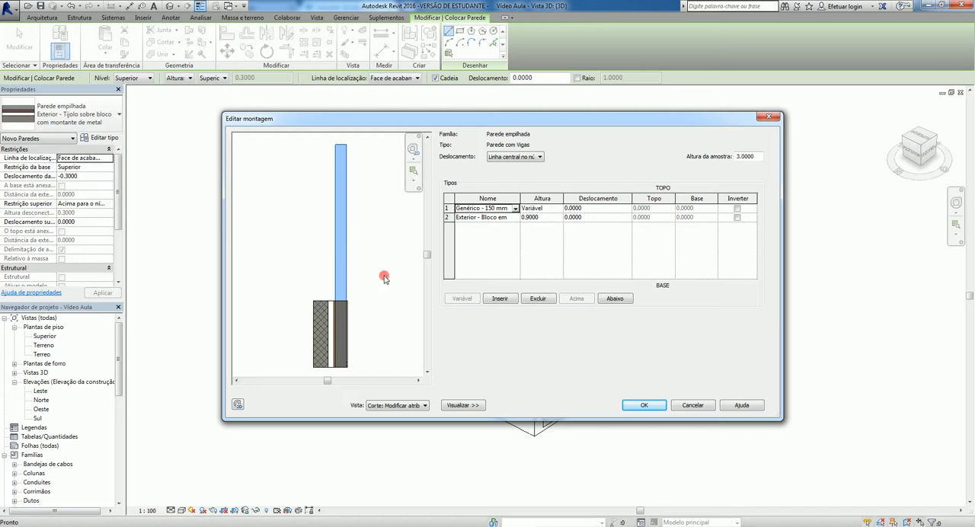
click(485, 219)
click(515, 218)
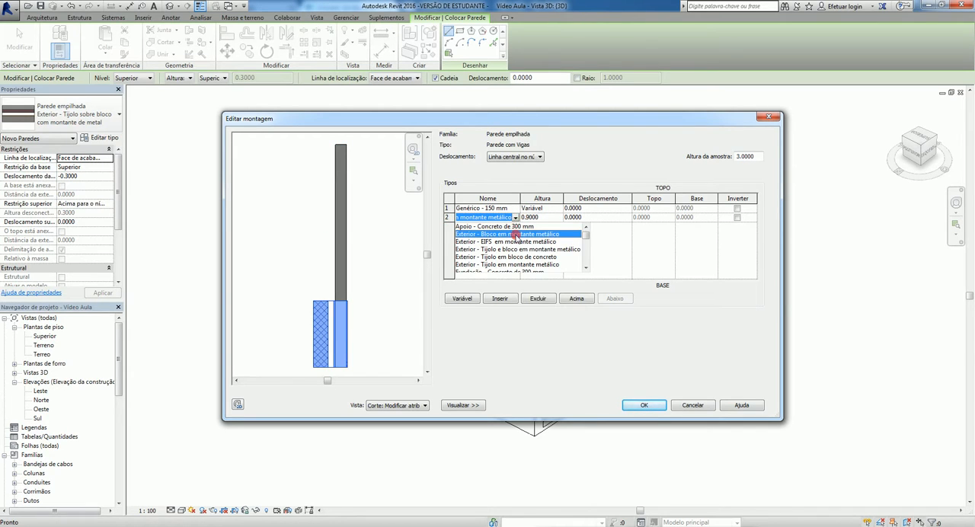
scroll(585, 242, down, 1)
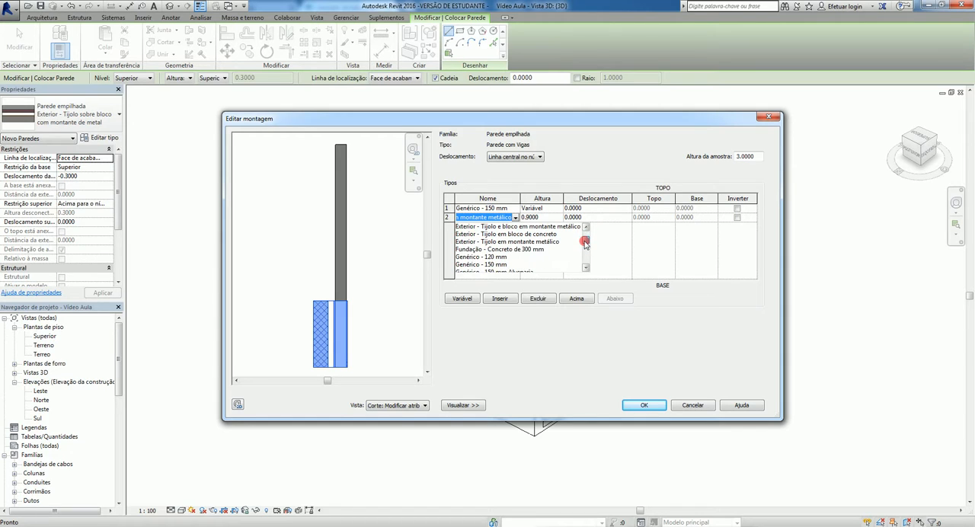
click(498, 249)
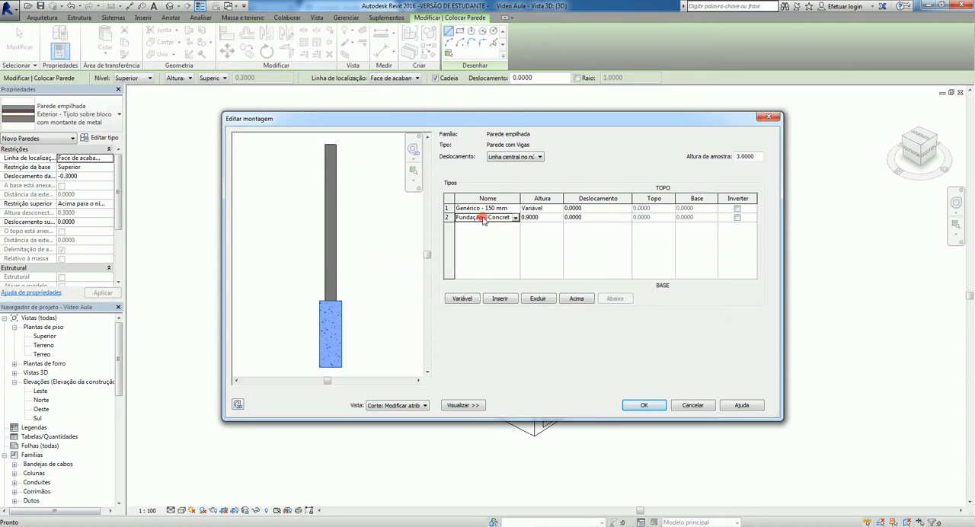
- Insert another Fundação - Concreto de 300 mm segment and move it above the Genérico - 150 mm segment
click(500, 299)
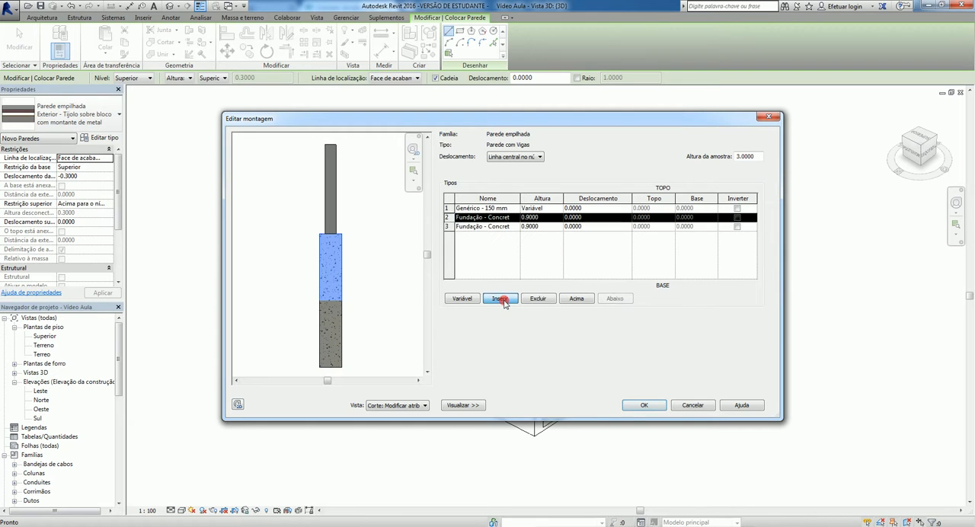
click(460, 218)
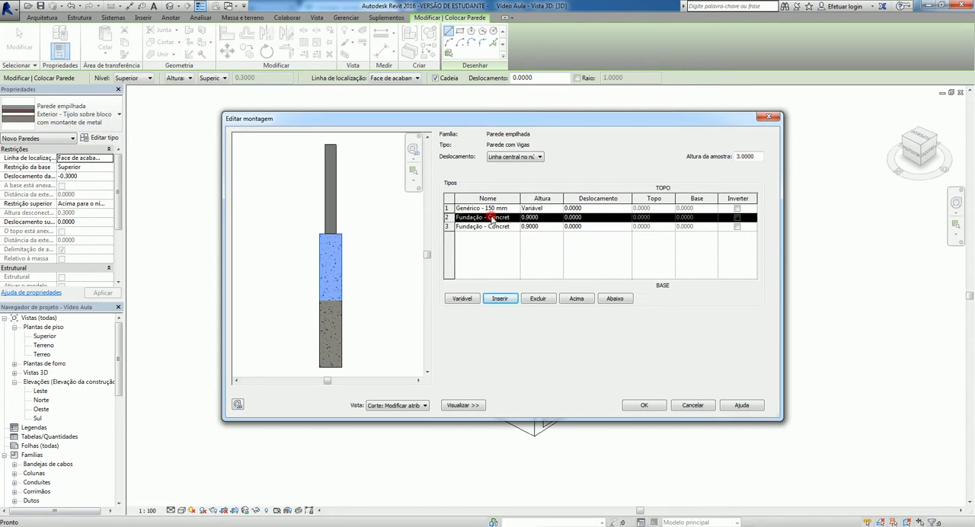
click(575, 298)
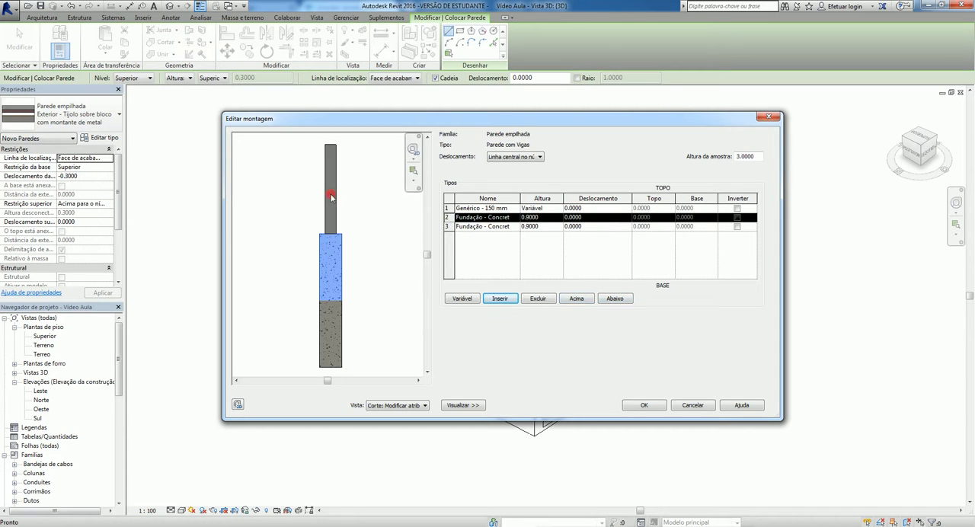
click(448, 219)
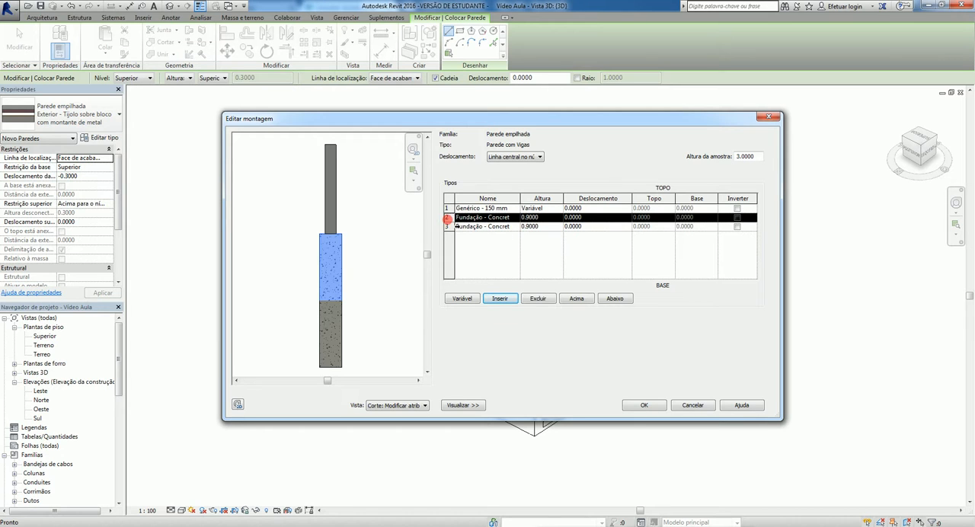
click(577, 299)
click(577, 298)
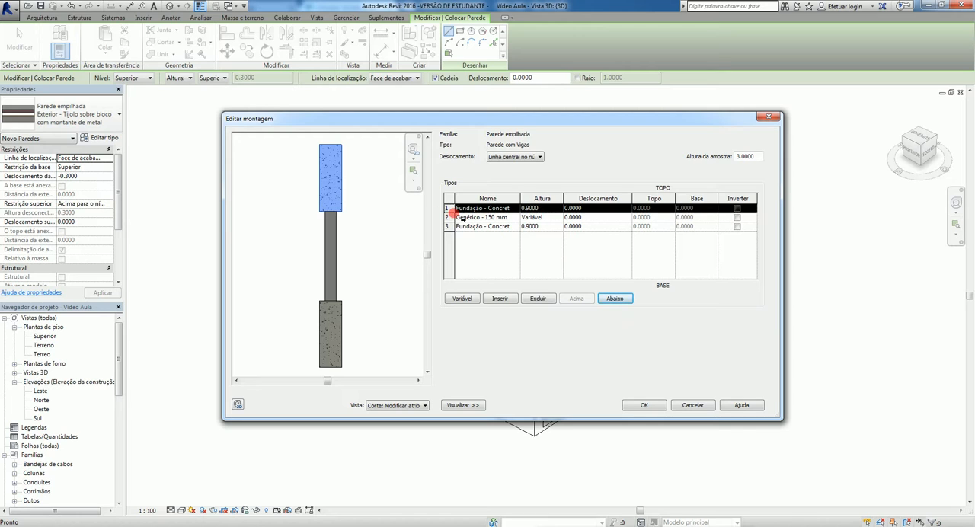
- Set the height of both the top and bottom concrete segments to 0.30
click(542, 210)
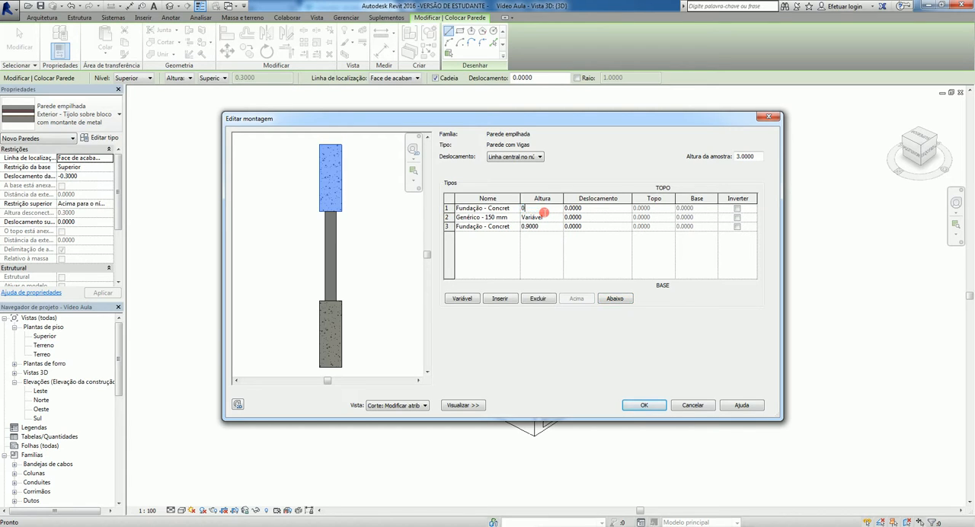
text(0.30)
key(Tab)
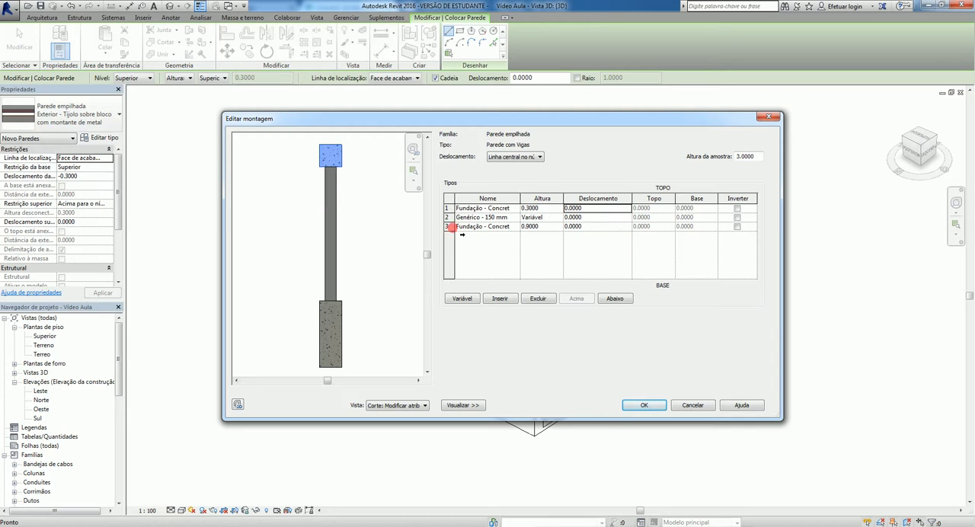
click(540, 228)
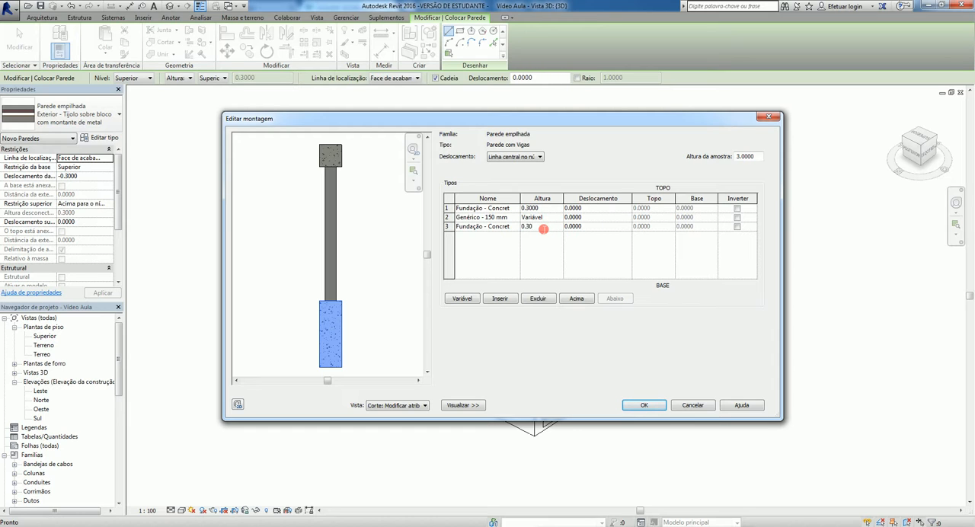
key(Tab)
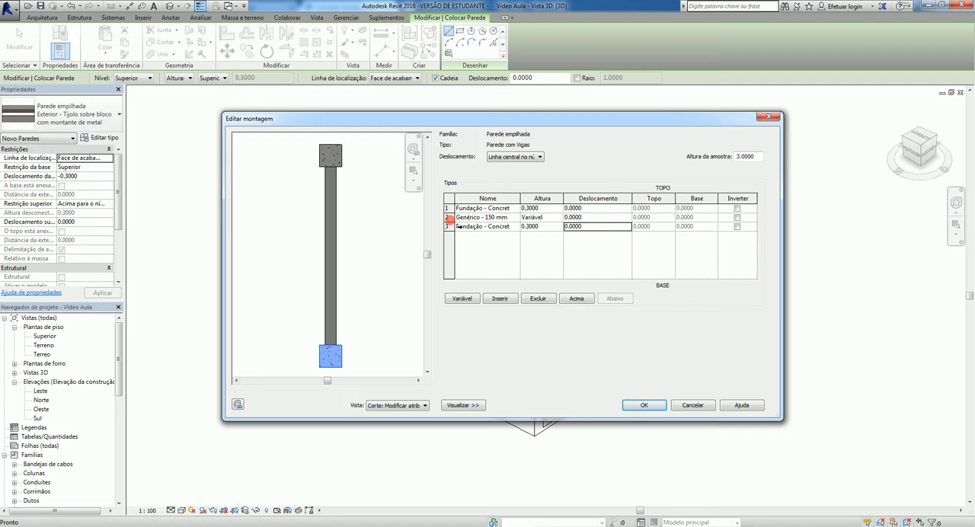
- Try making the bottom concrete segment variable in height, and return the variable height to the Genérico - 150 mm segment
click(448, 227)
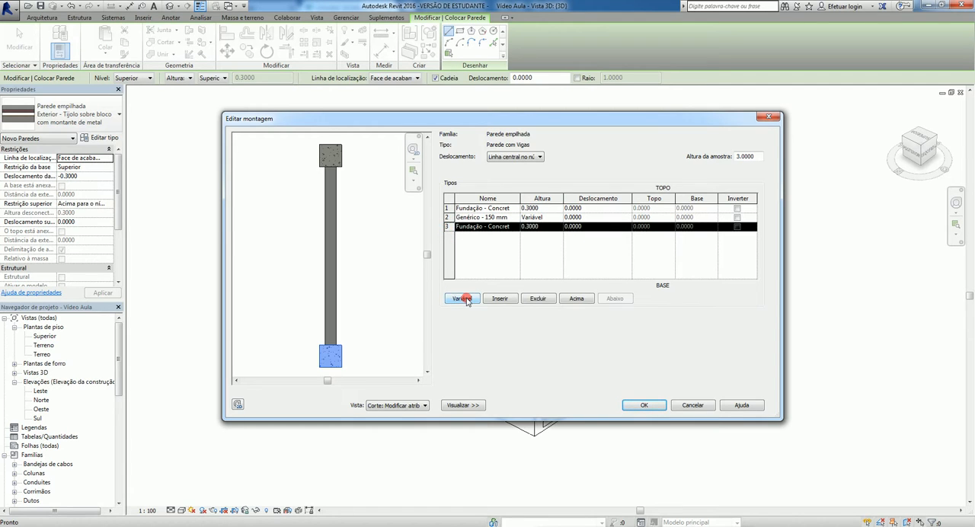
click(463, 299)
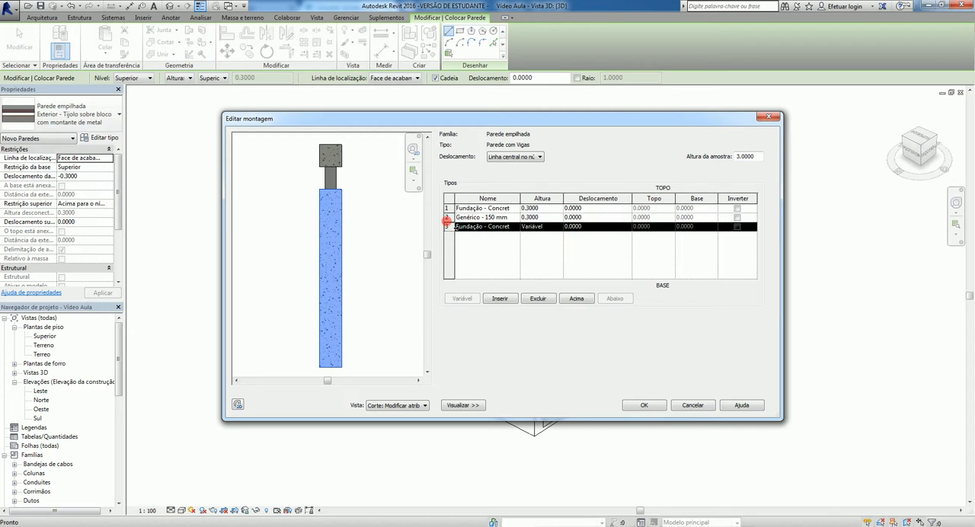
click(447, 218)
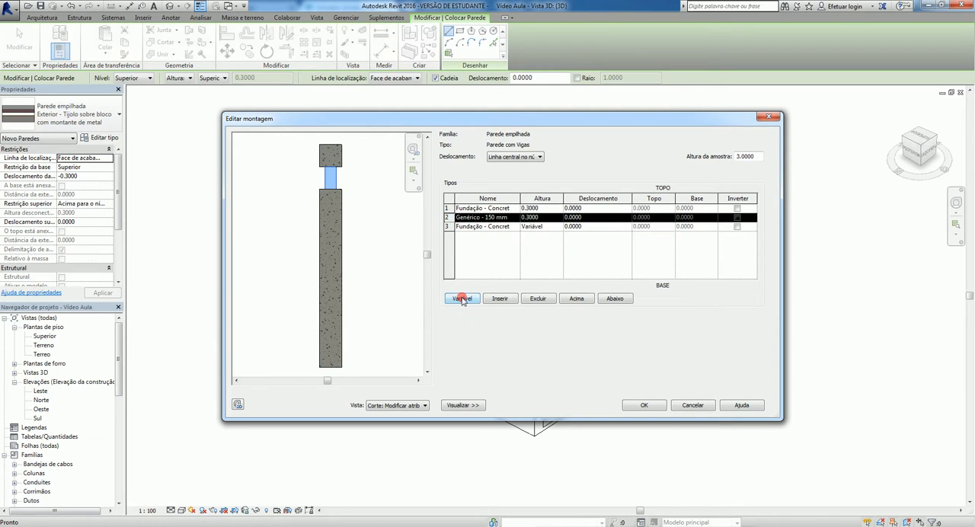
click(463, 299)
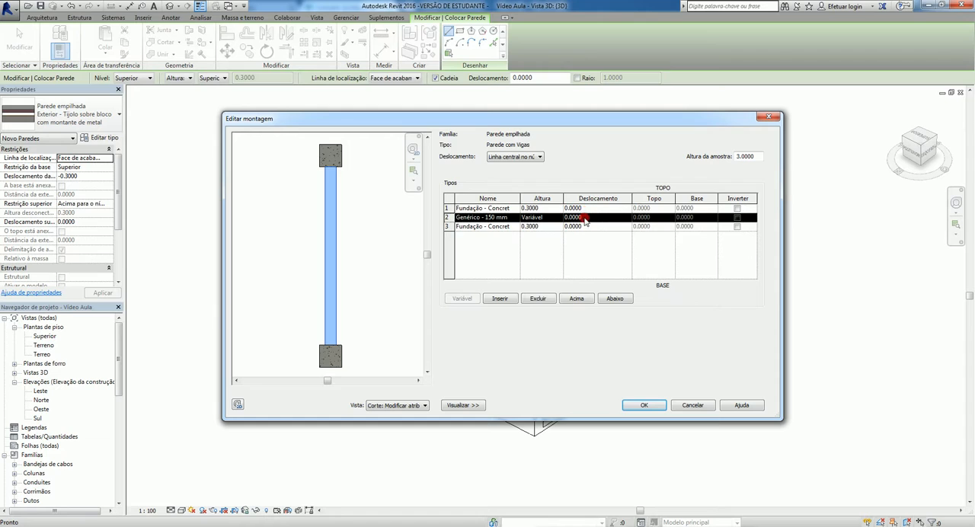
- Try a 0.075 offset on the Genérico - 150 mm segment and reset it to 0
click(585, 218)
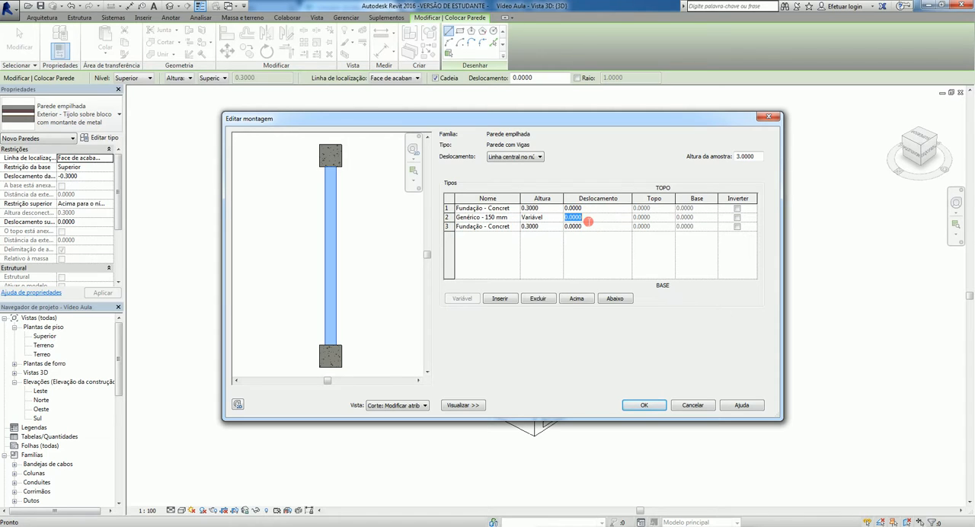
key(Tab)
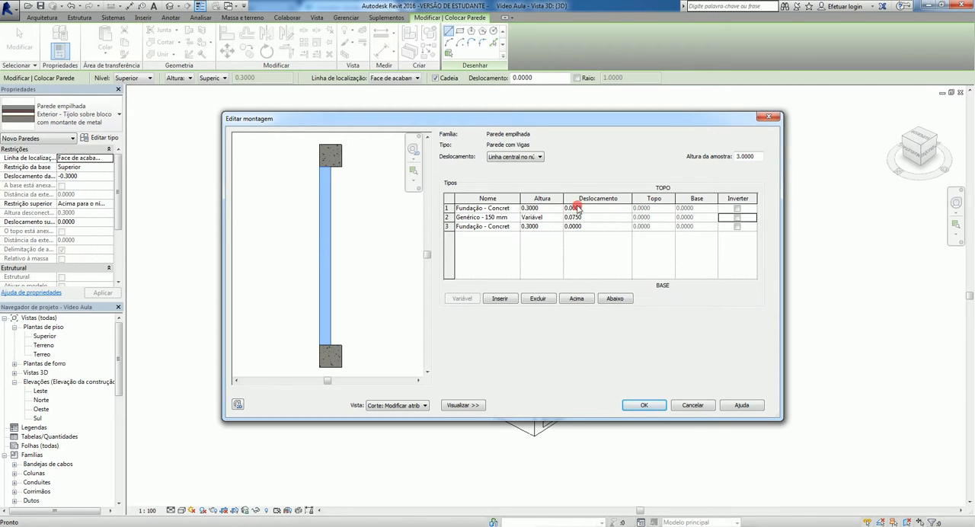
click(587, 220)
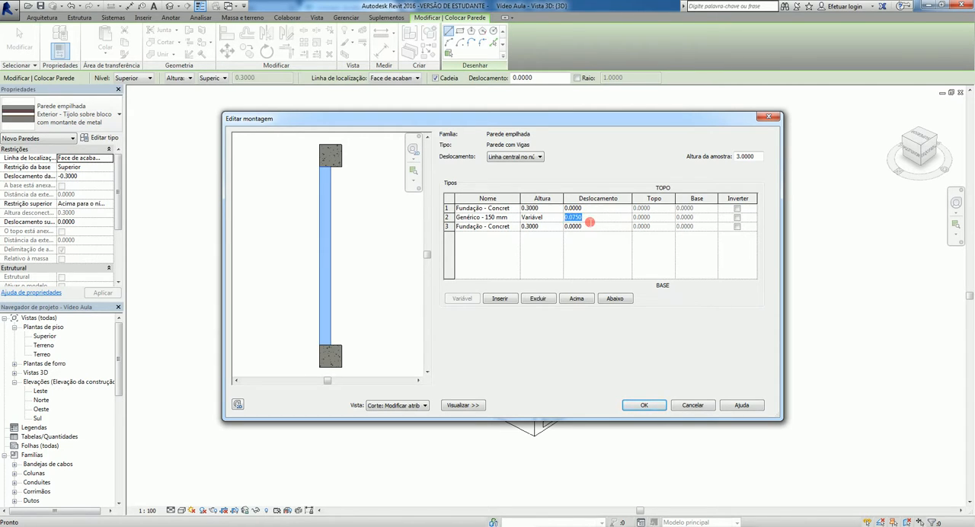
key(Tab)
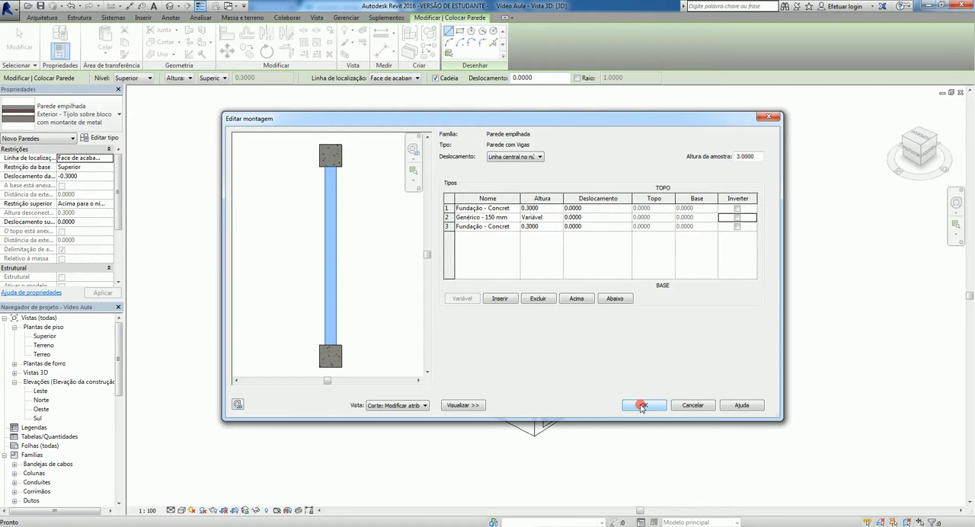
- Accept the edited assembly and apply the Parede com Vigas type properties
click(642, 406)
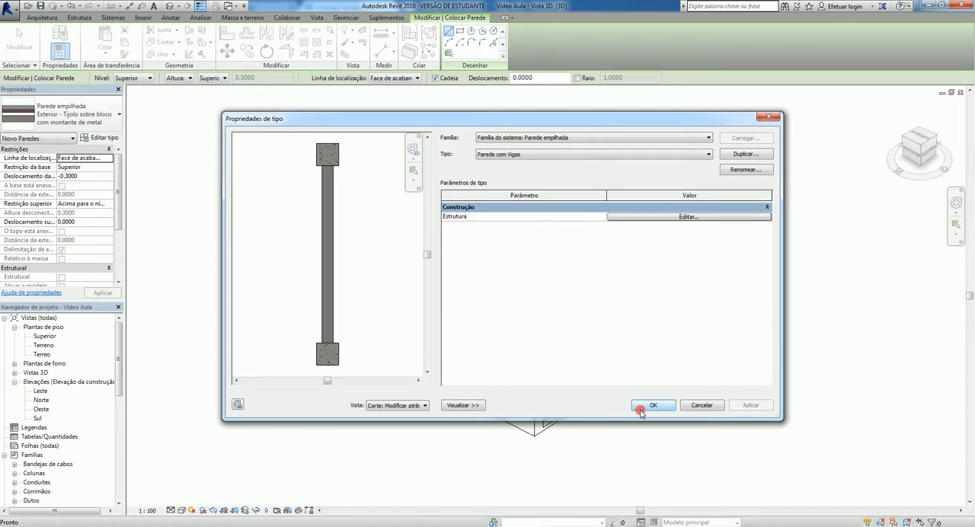
click(649, 406)
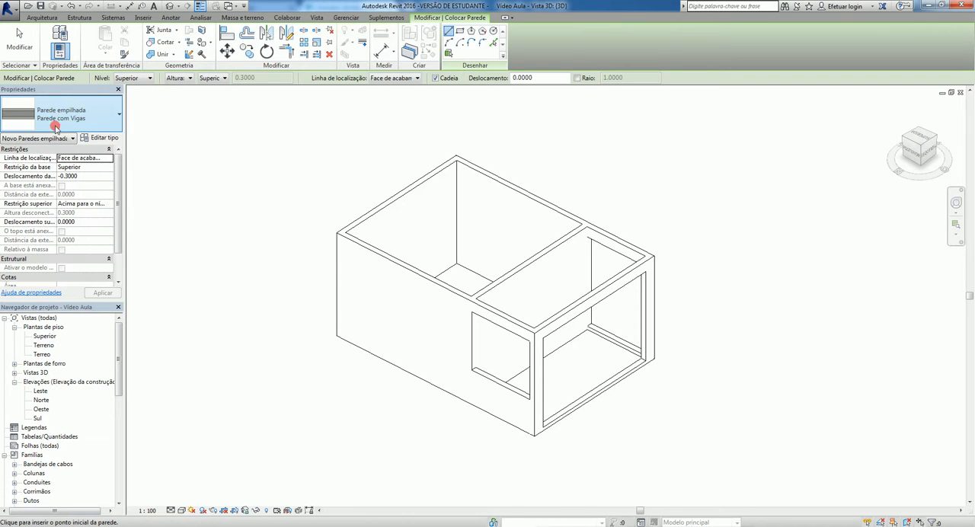
- Draw a single horizontal Parede com Vigas wall above the building in the Terreo floor plan, spanning the building's full width
double_click(40, 354)
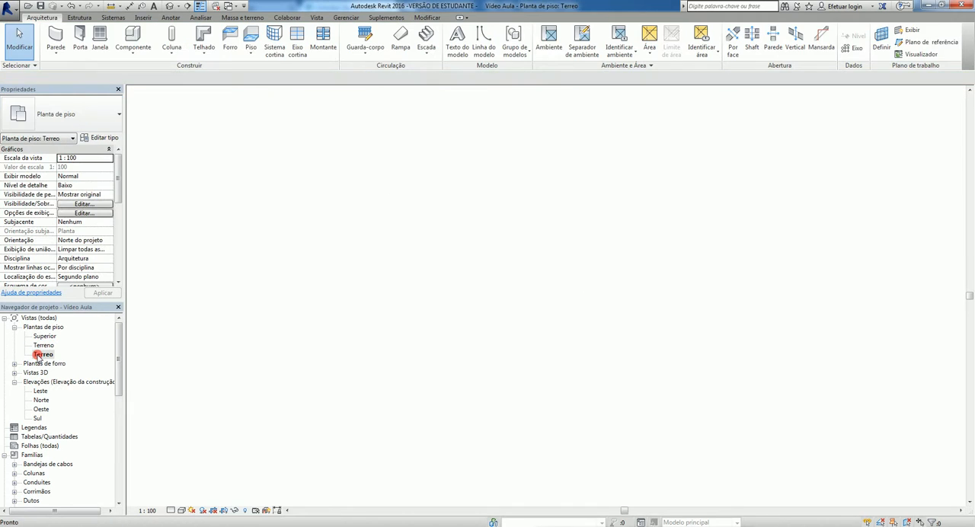
scroll(476, 309, up, 3)
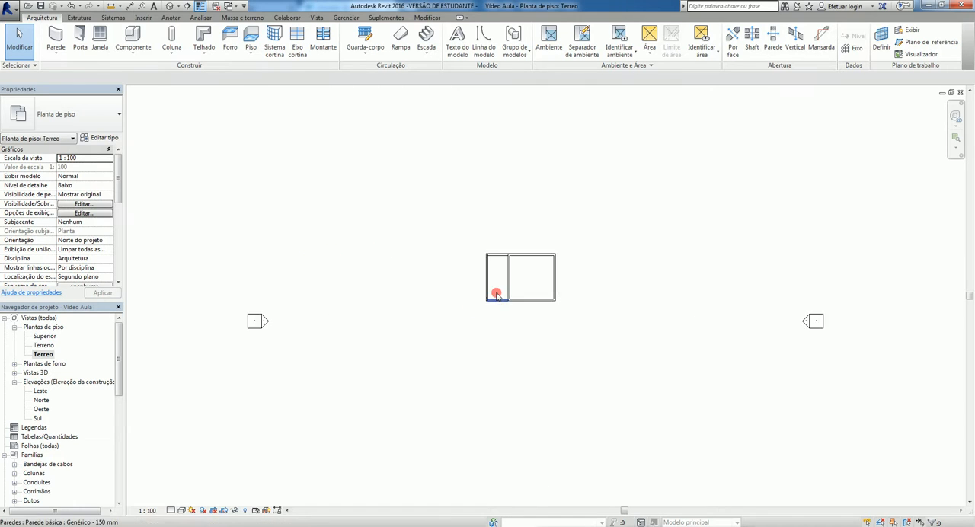
scroll(503, 251, up, 3)
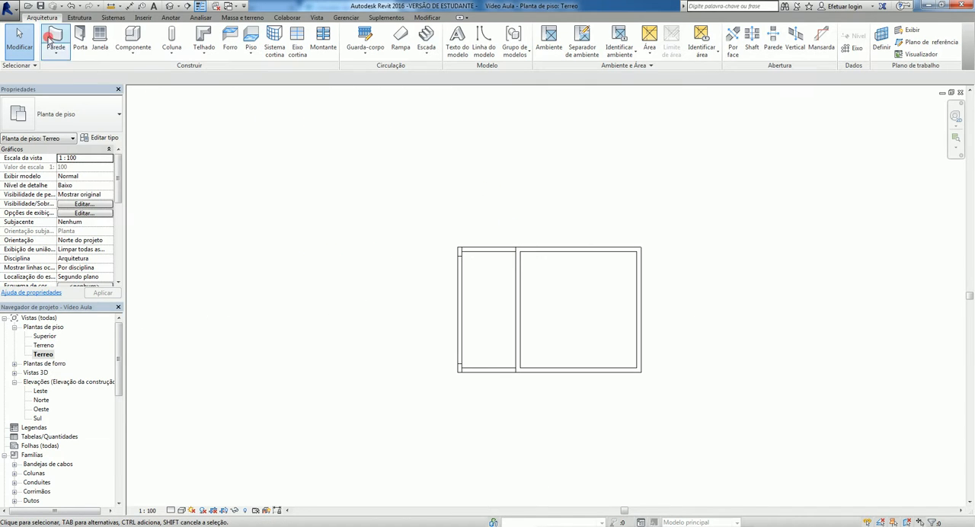
click(51, 38)
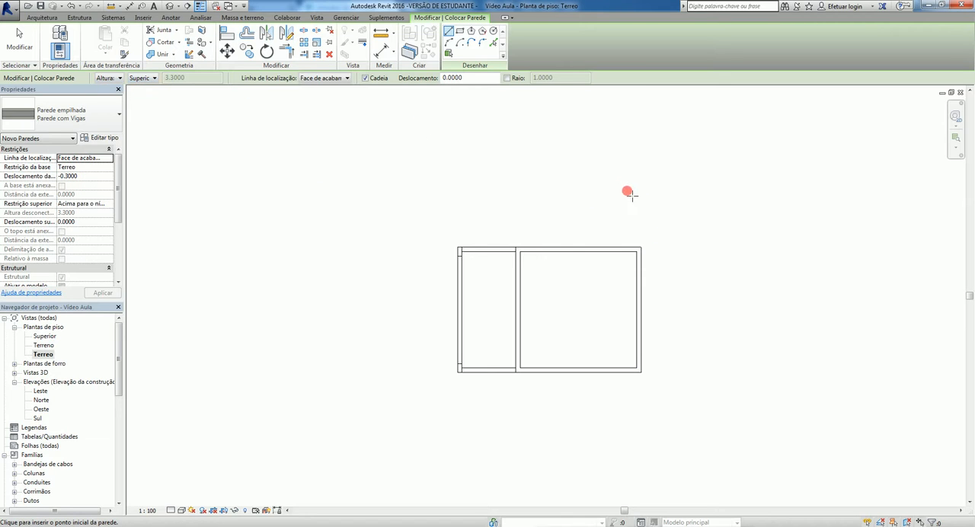
click(636, 190)
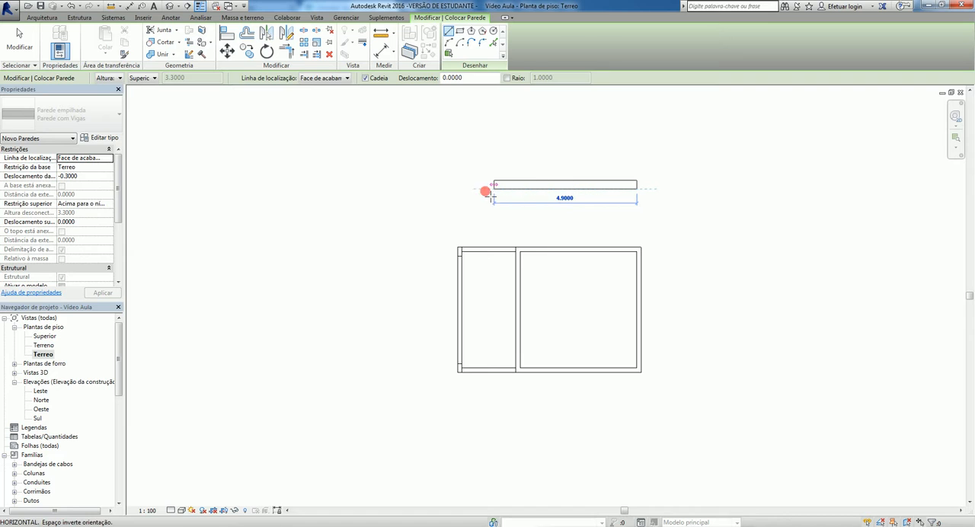
click(458, 187)
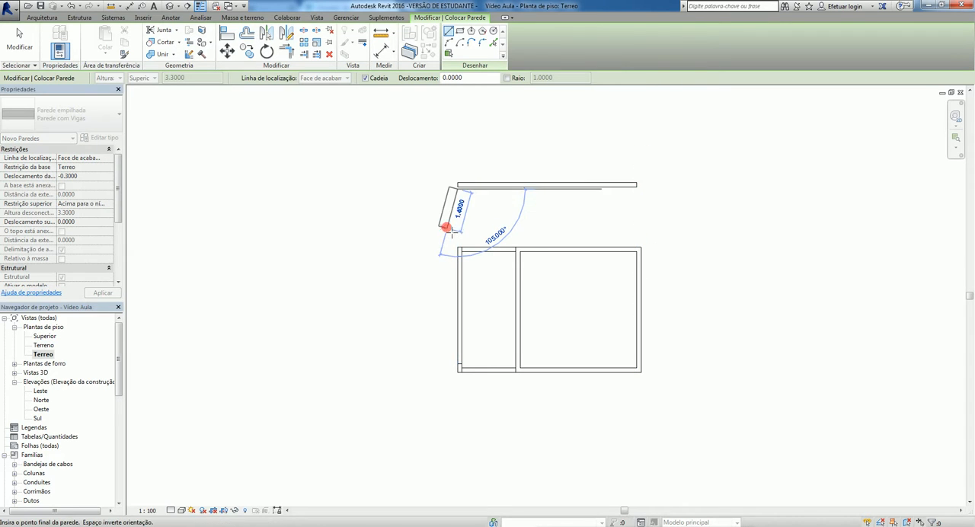
key(Escape)
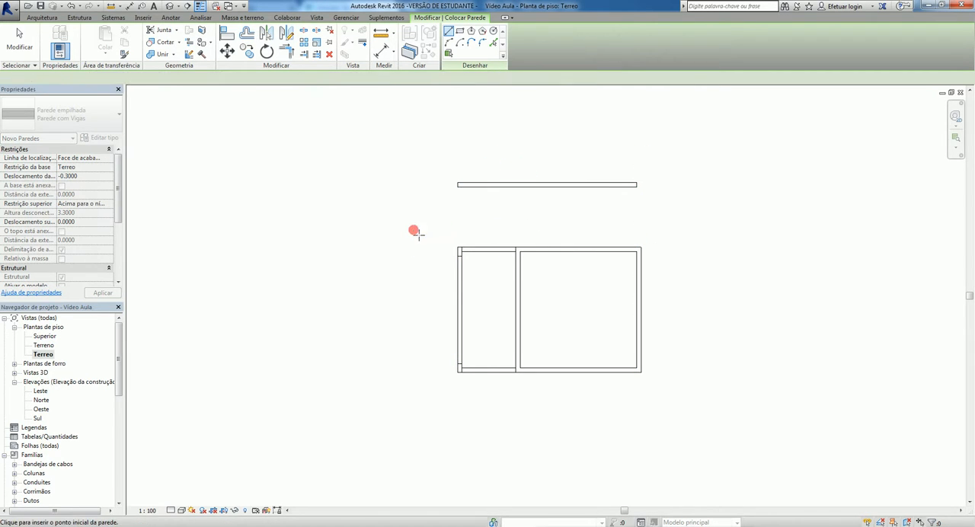
- Examine the new stacked wall and its upper and lower concrete beams from the end in the 3D view
click(172, 7)
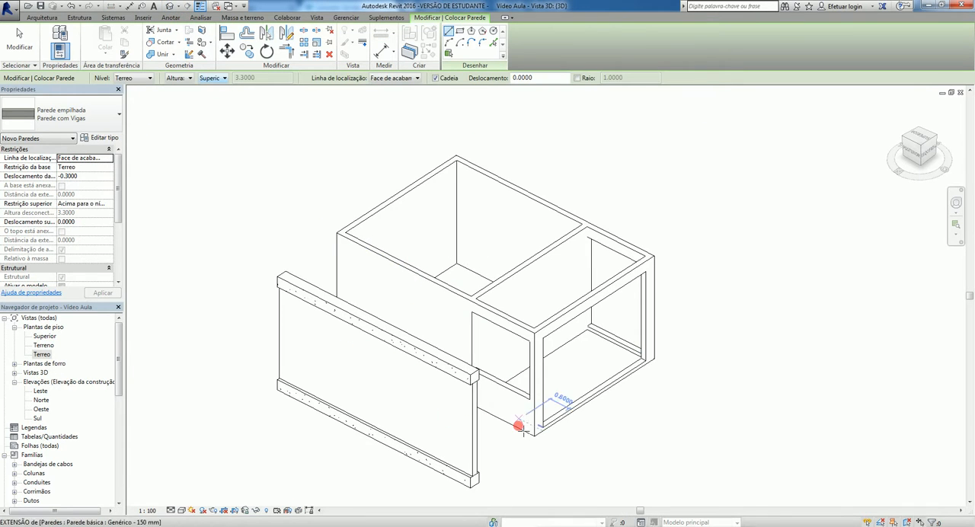
shift+middle_drag(517, 420, 446, 413)
scroll(370, 451, up, 5)
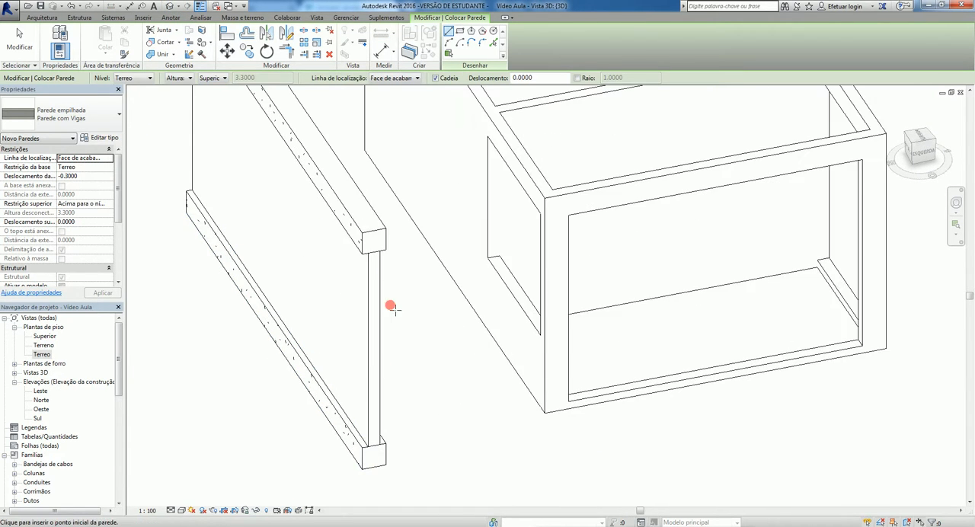
scroll(394, 324, down, 2)
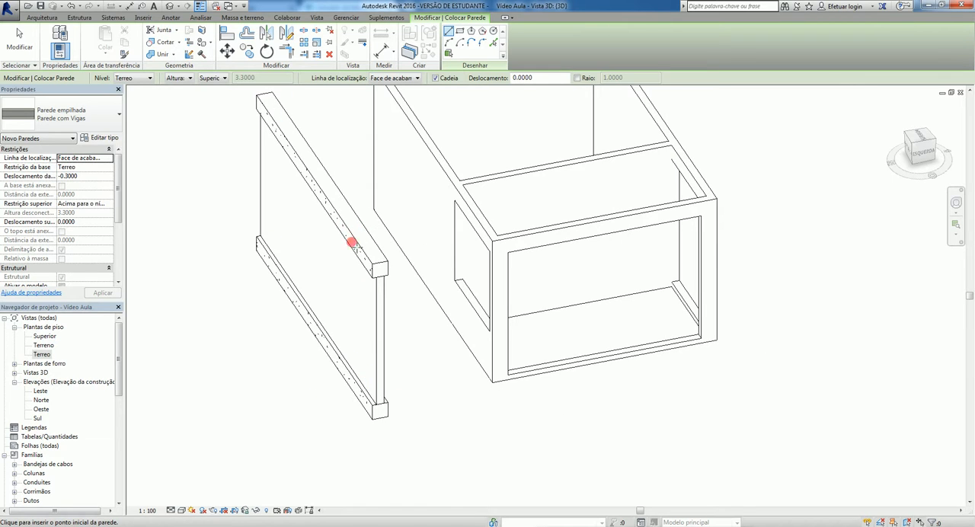
scroll(312, 301, down, 2)
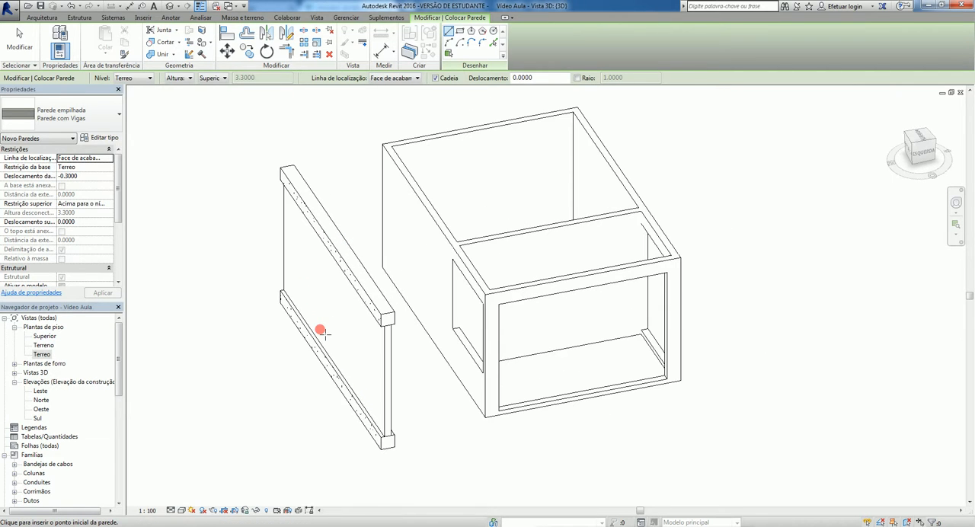